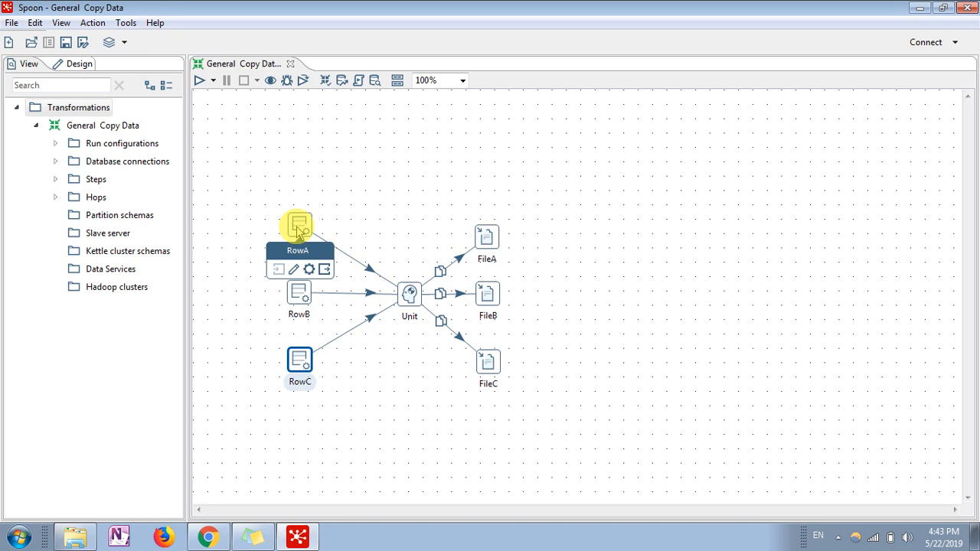
Preview the rows RowA generates and accept its row-generation settings
{"action": "double_click", "coordinate": [298, 227]}
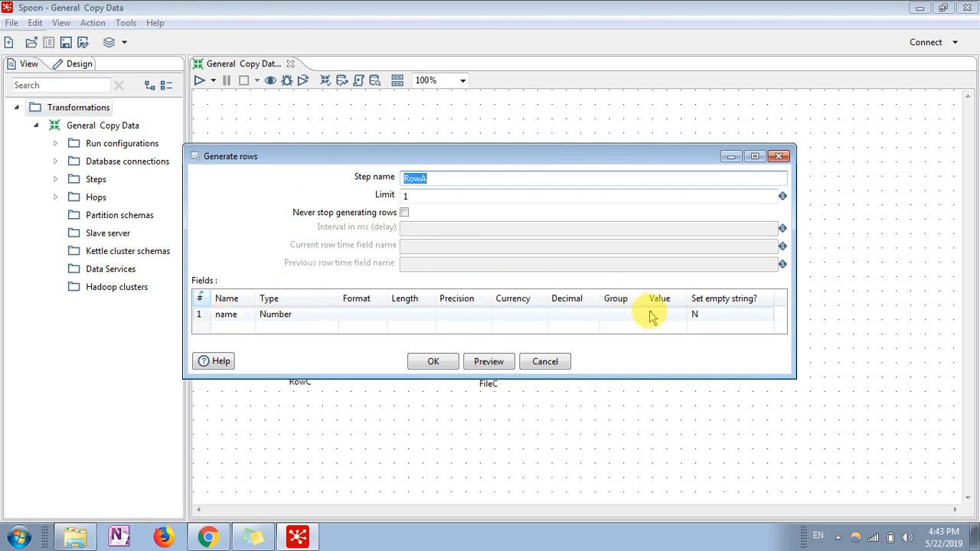
{"action": "left_click", "coordinate": [475, 366]}
{"action": "left_click", "coordinate": [525, 299]}
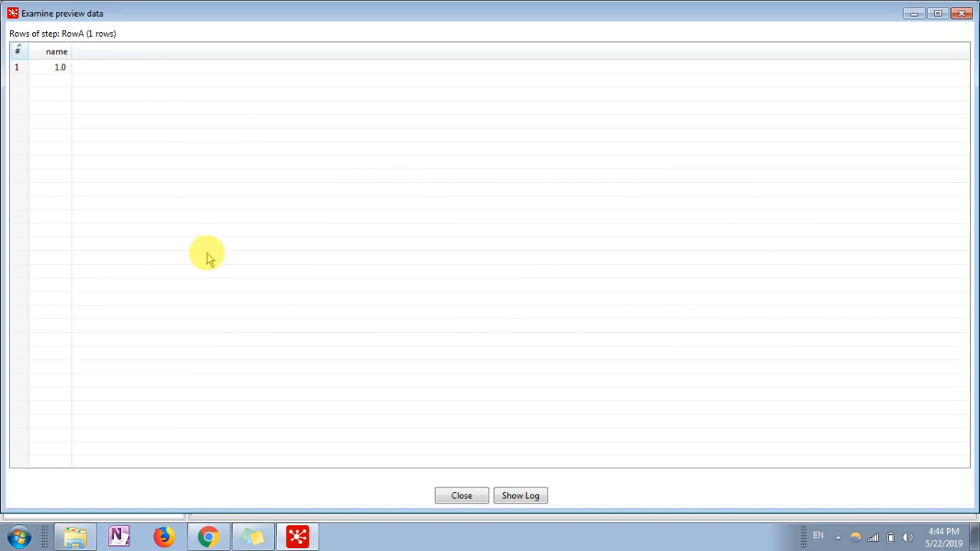
{"action": "left_click", "coordinate": [461, 497]}
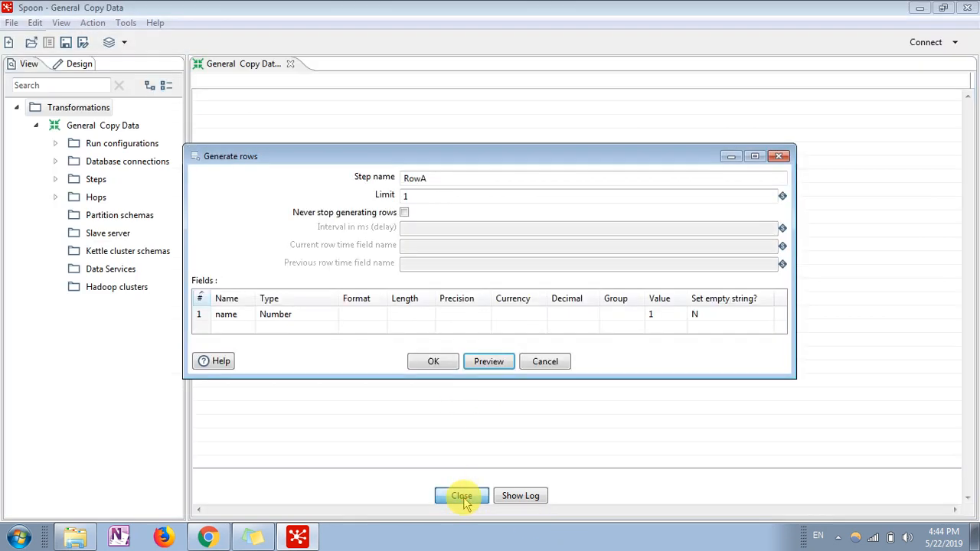
{"action": "left_click", "coordinate": [539, 364]}
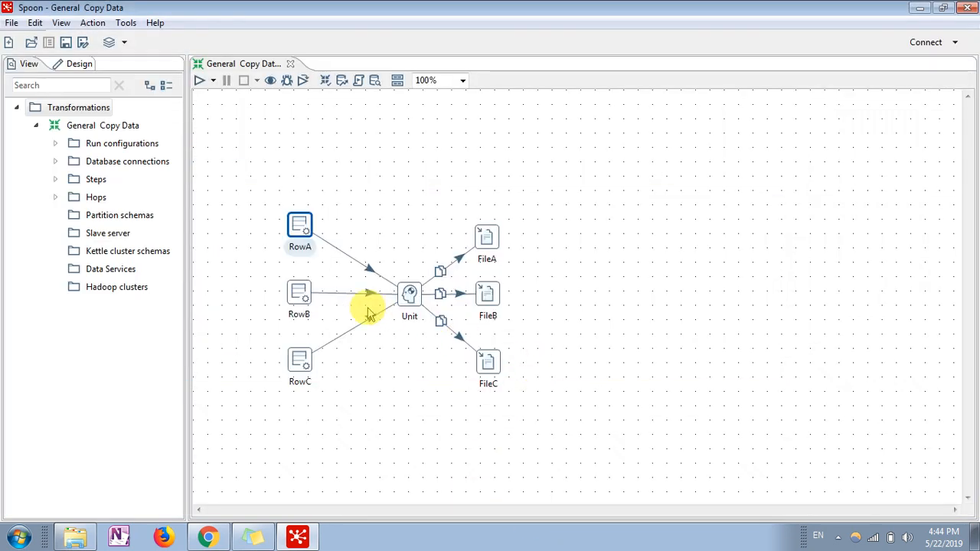
Preview the rows RowB generates, leaving its settings unchanged
{"action": "double_click", "coordinate": [300, 295]}
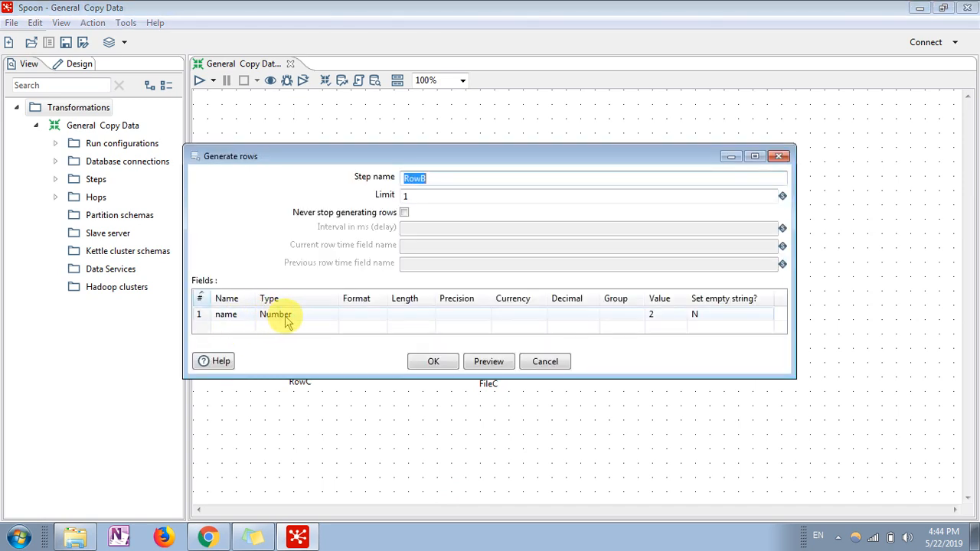
{"action": "left_click", "coordinate": [494, 363]}
{"action": "left_click", "coordinate": [527, 298]}
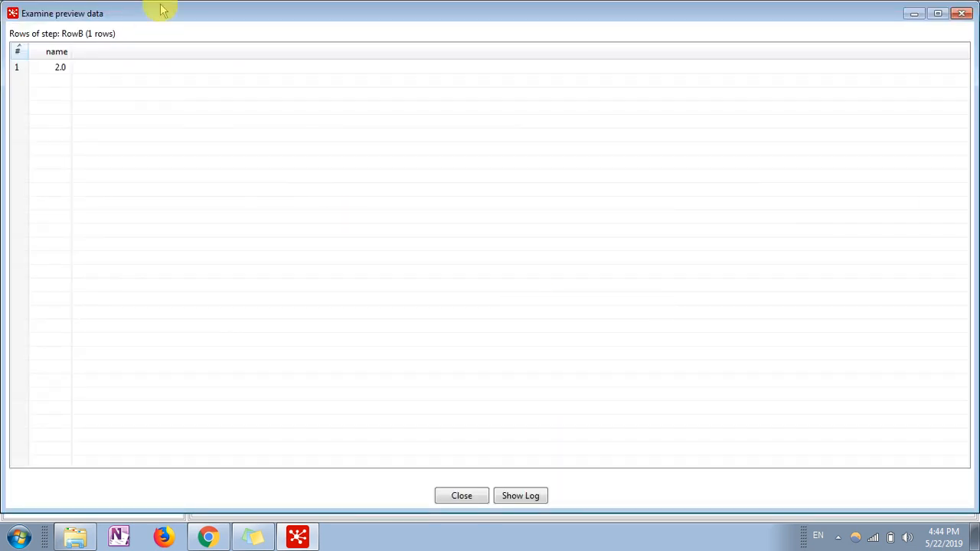
{"action": "left_click", "coordinate": [962, 14]}
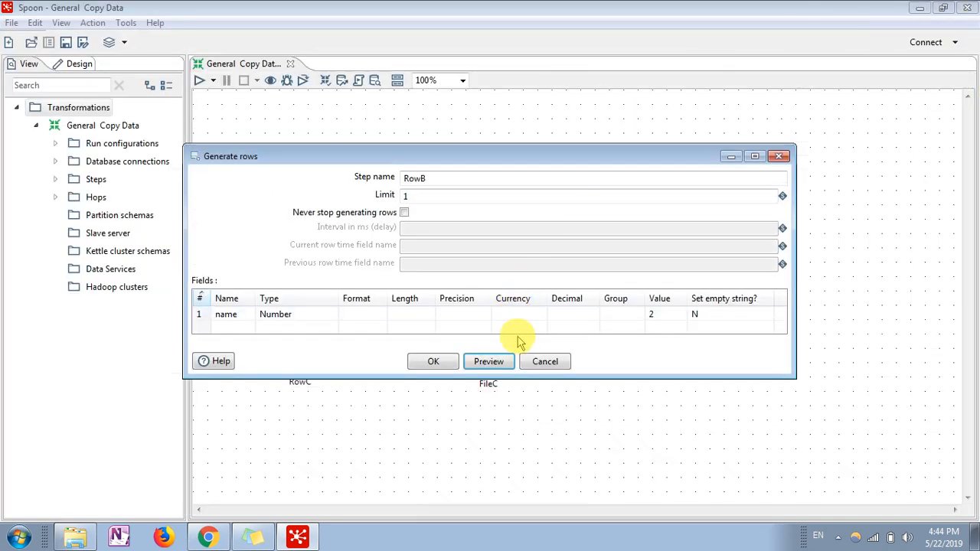
{"action": "left_click", "coordinate": [544, 361]}
{"action": "mouse_move", "coordinate": [300, 363]}
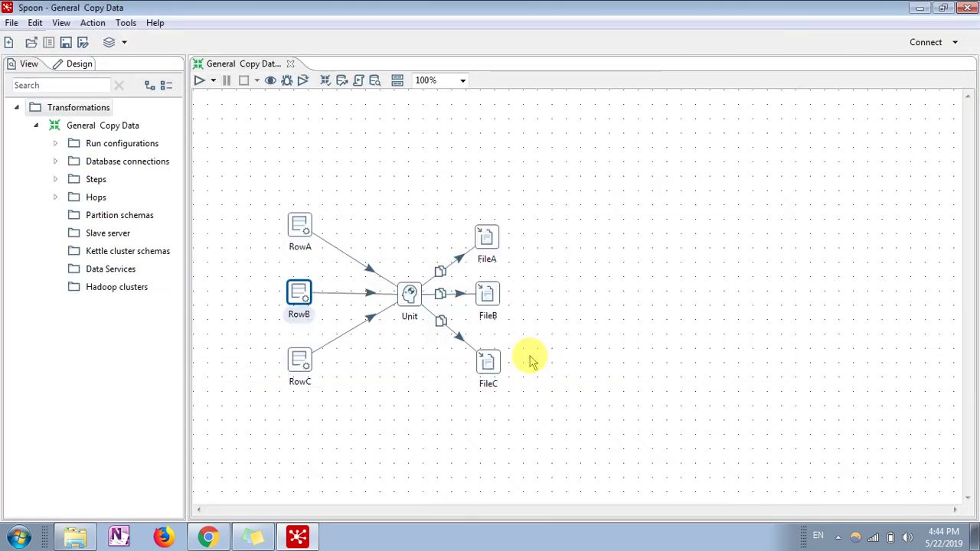
Inspect the RowC and Unit step settings without changing them
{"action": "double_click", "coordinate": [298, 366]}
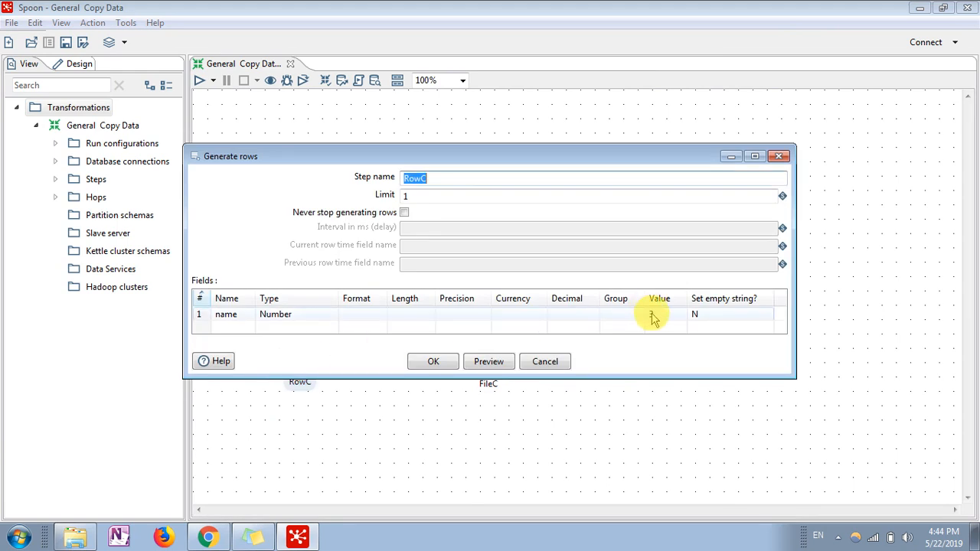
{"action": "left_click", "coordinate": [544, 362]}
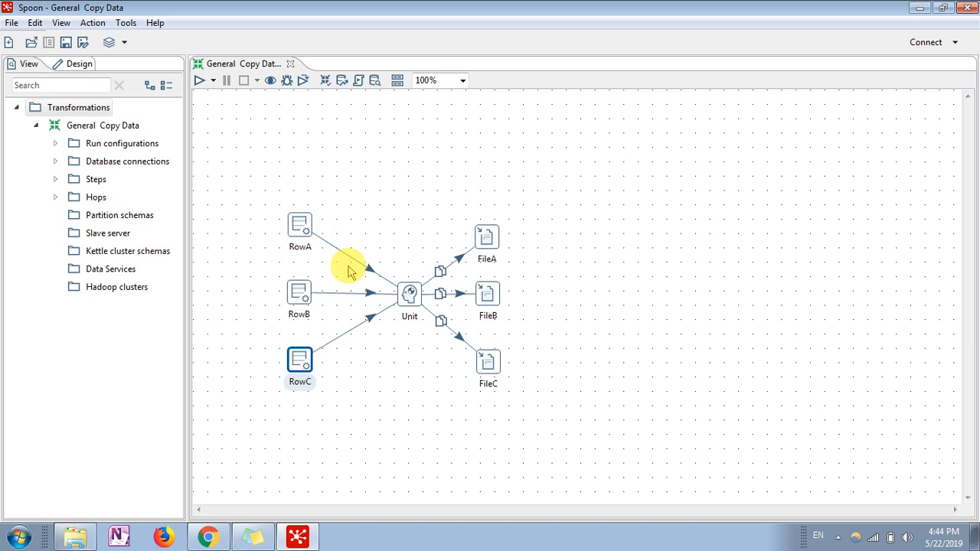
{"action": "double_click", "coordinate": [409, 297]}
{"action": "mouse_move", "coordinate": [409, 294]}
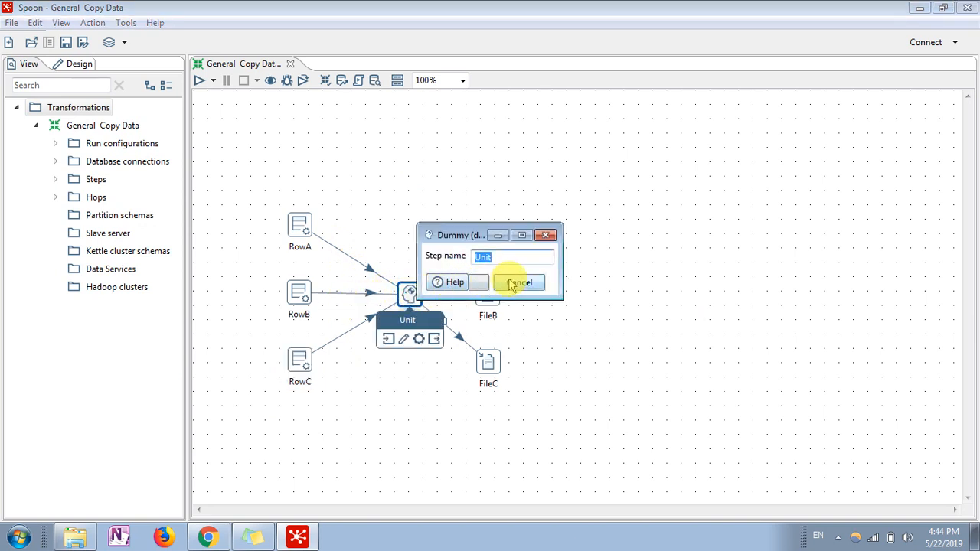
{"action": "left_click", "coordinate": [512, 283]}
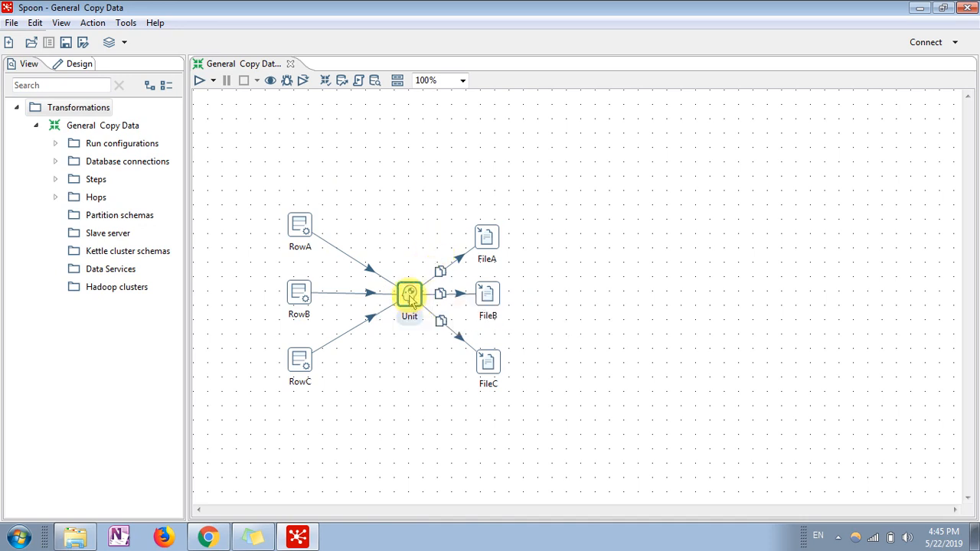
Quick-launch a preview of Unit's three merged rows (1.0, 3.0, 2.0) and return to the finished canvas
{"action": "right_click", "coordinate": [411, 300]}
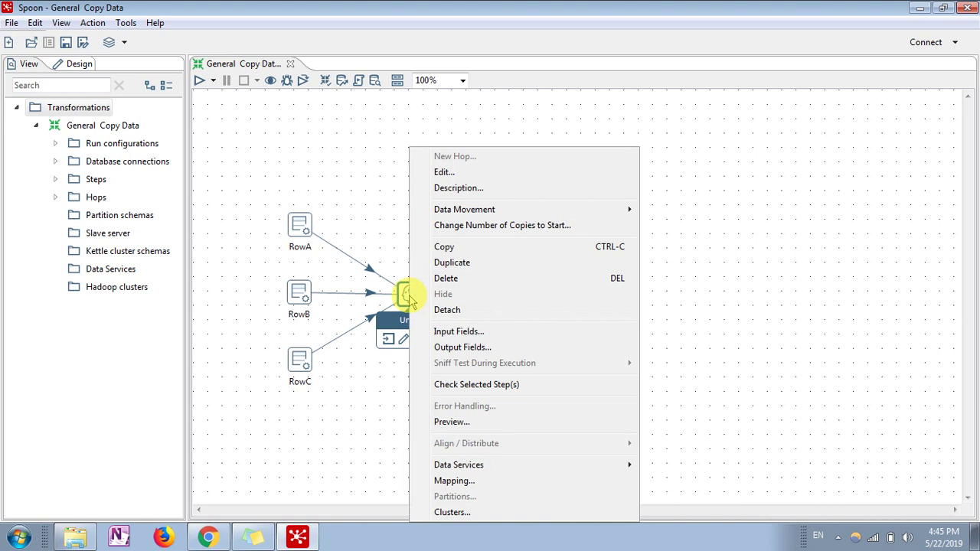
{"action": "left_click", "coordinate": [449, 422]}
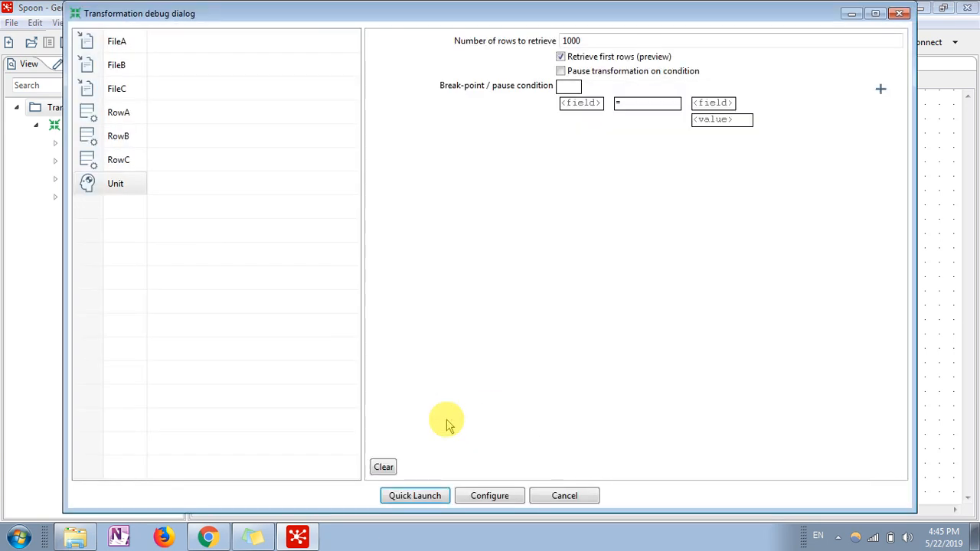
{"action": "left_click", "coordinate": [422, 496]}
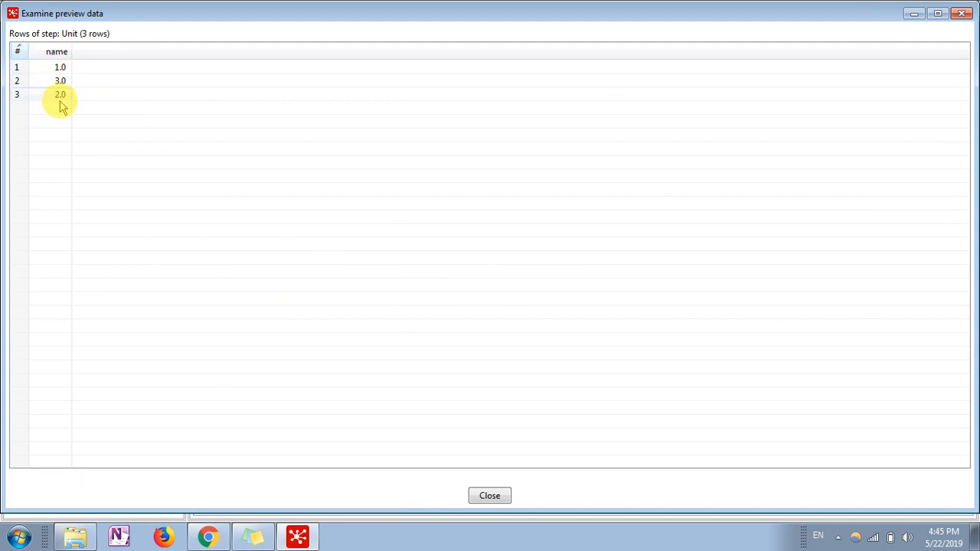
{"action": "left_click", "coordinate": [487, 495]}
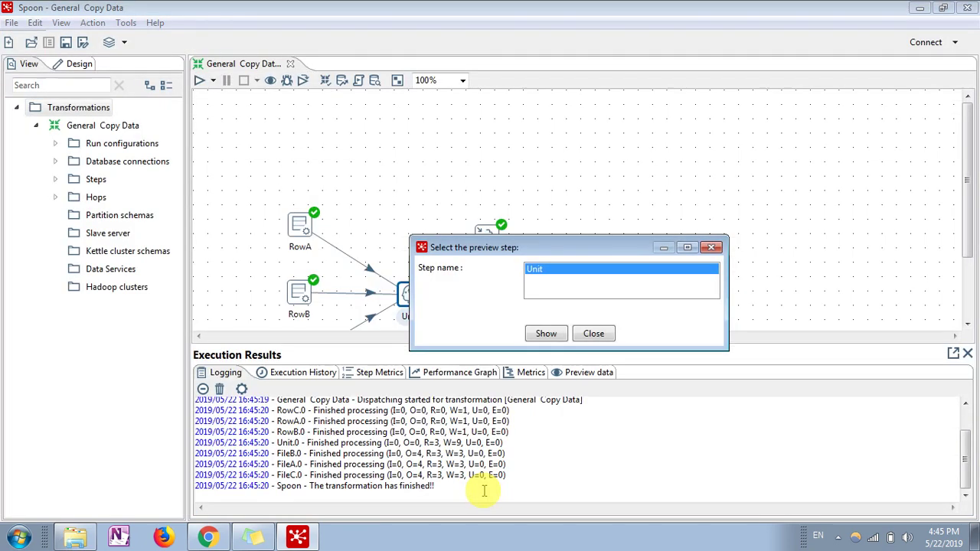
{"action": "left_click", "coordinate": [582, 336]}
{"action": "left_click", "coordinate": [616, 221]}
{"action": "scroll", "coordinate": [616, 222], "scroll_direction": "down", "scroll_amount": 1}
{"action": "scroll", "coordinate": [616, 221], "scroll_direction": "down", "scroll_amount": 3}
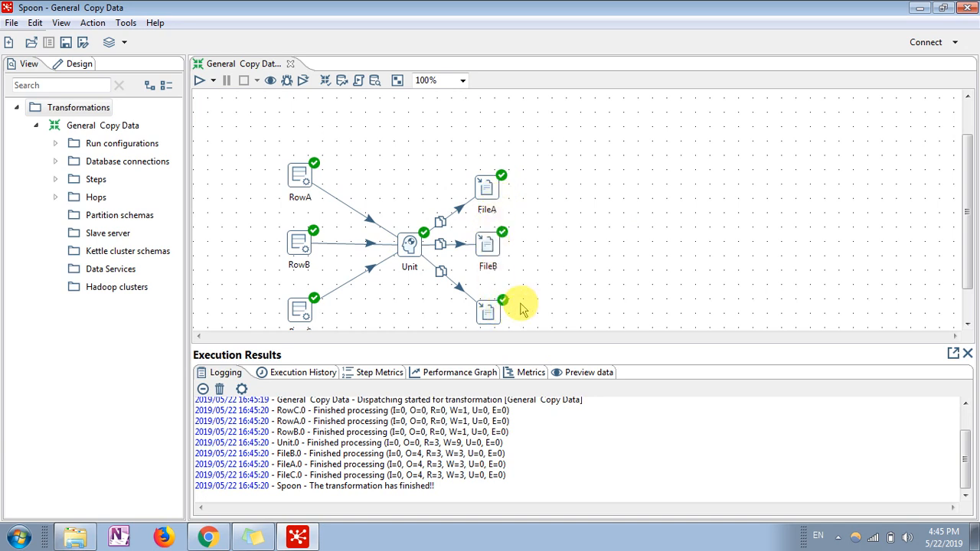
{"action": "left_click", "coordinate": [490, 191]}
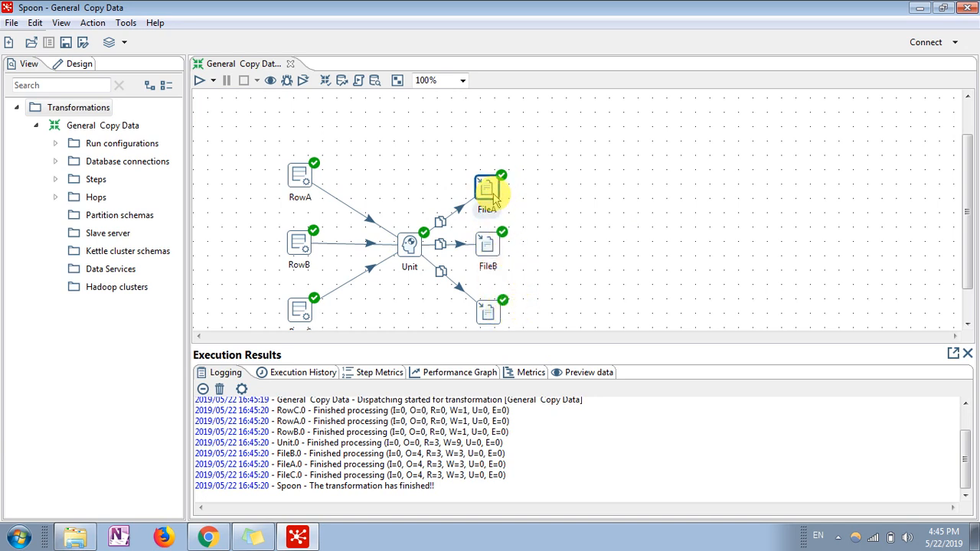
{"action": "double_click", "coordinate": [494, 197]}
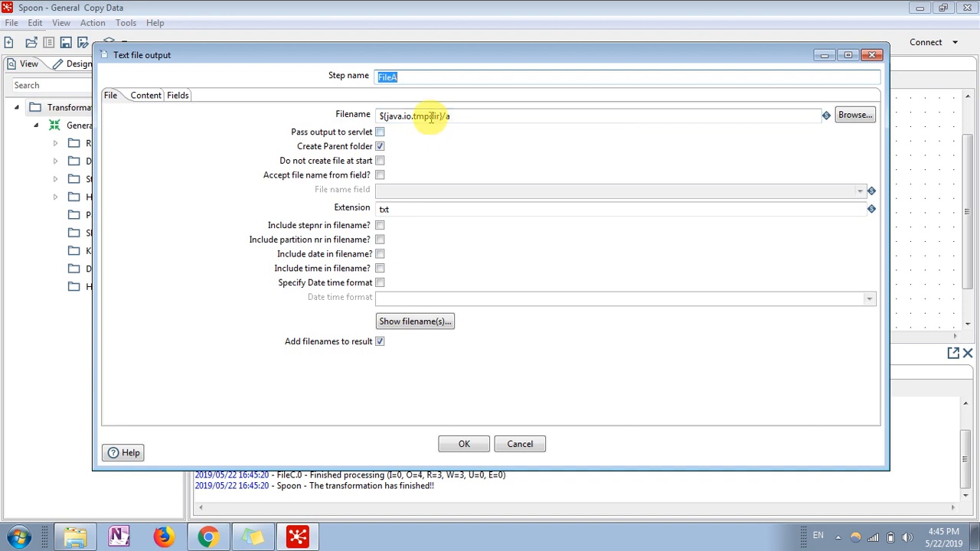
{"action": "type", "text": "a"}
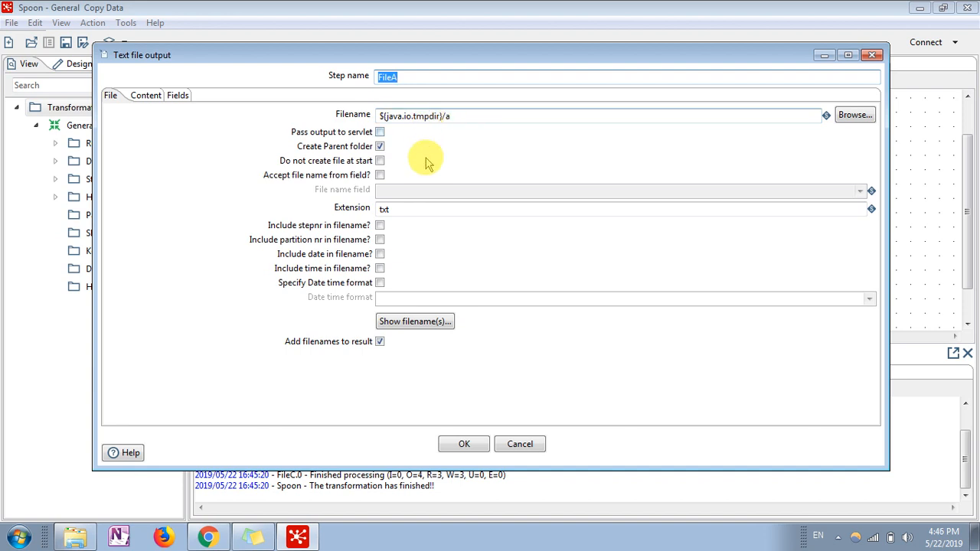
{"action": "left_click", "coordinate": [384, 211]}
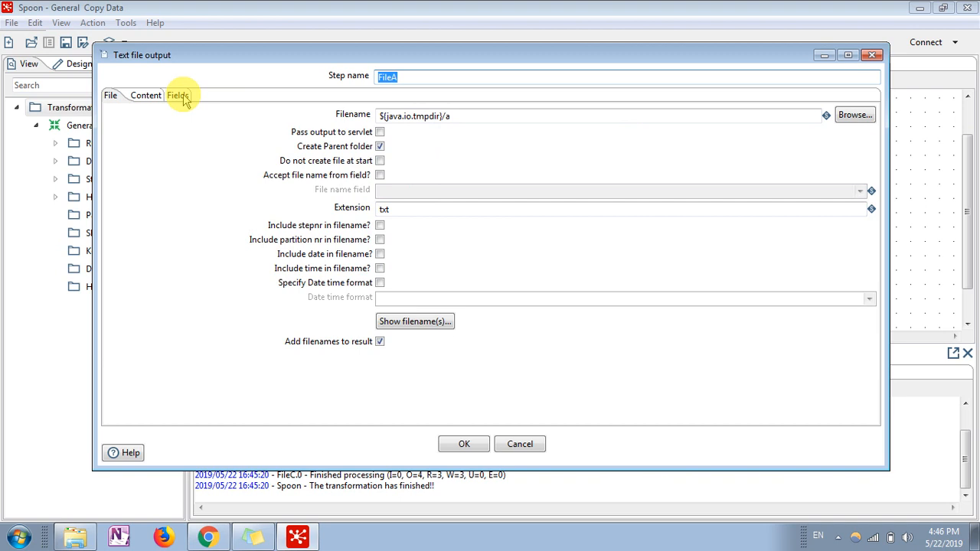
{"action": "left_click", "coordinate": [177, 96]}
{"action": "left_click", "coordinate": [141, 133]}
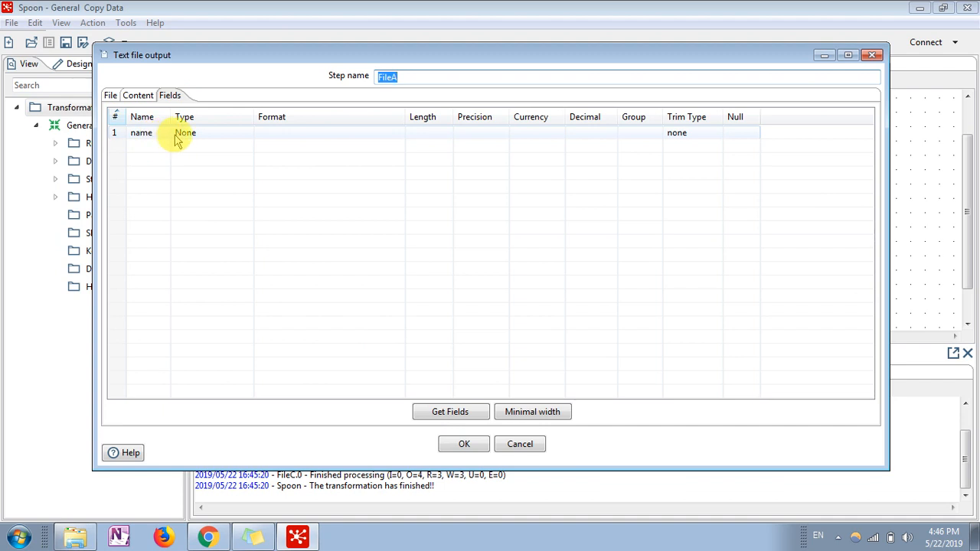
{"action": "left_click", "coordinate": [137, 98]}
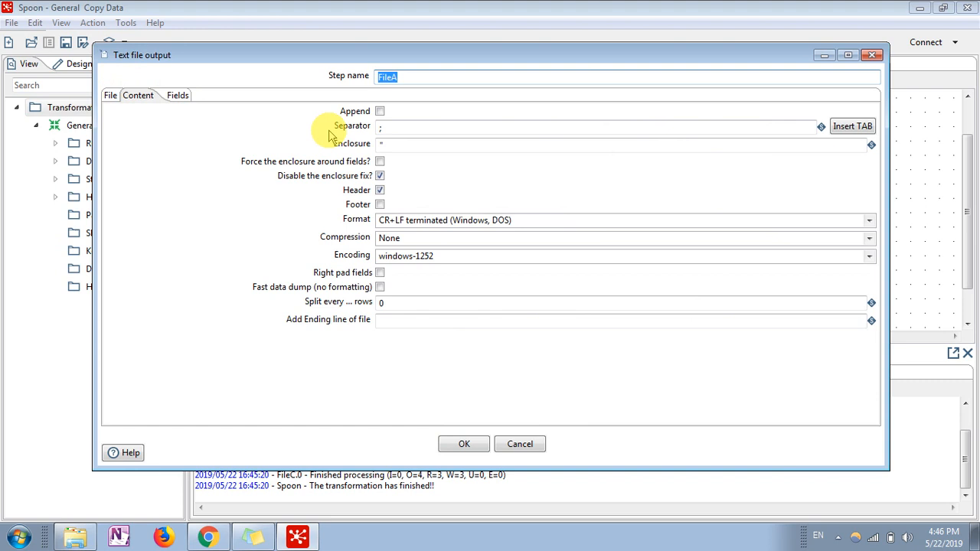
{"action": "left_click", "coordinate": [385, 128]}
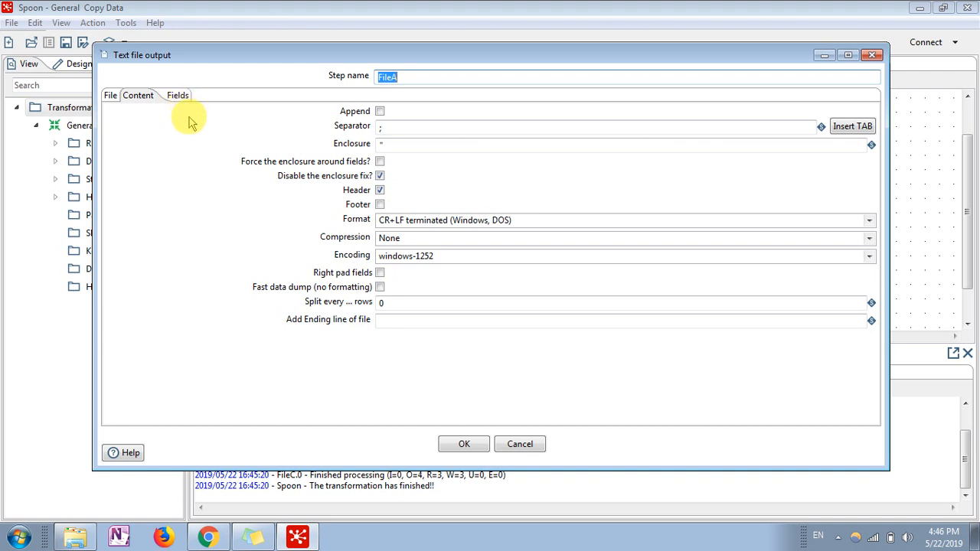
{"action": "left_click", "coordinate": [520, 445]}
{"action": "mouse_move", "coordinate": [488, 245]}
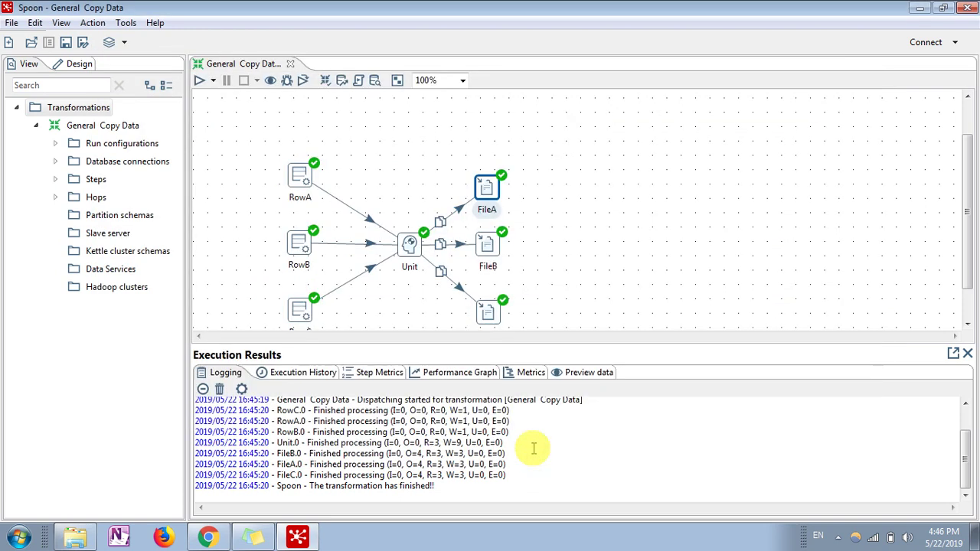
{"action": "double_click", "coordinate": [489, 243]}
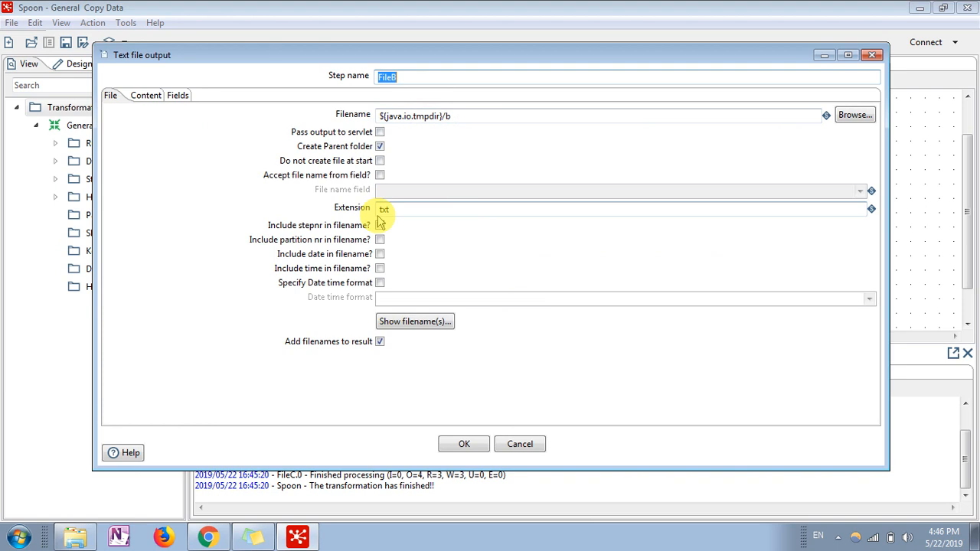
{"action": "left_click", "coordinate": [177, 95]}
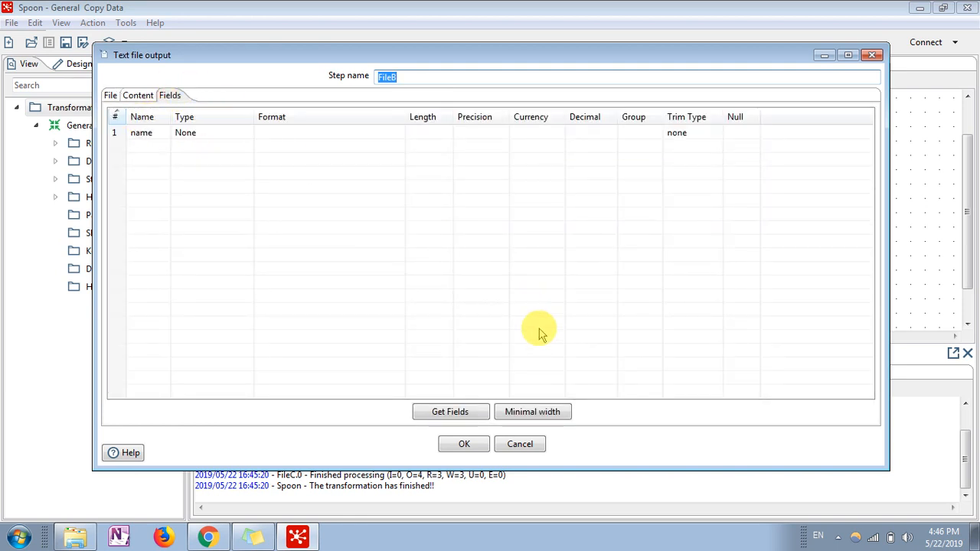
{"action": "left_click", "coordinate": [521, 446]}
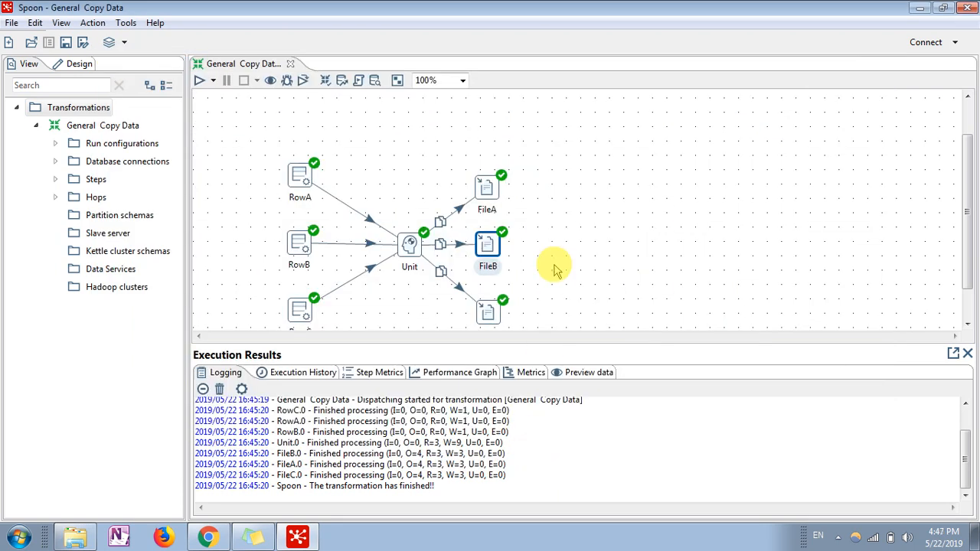